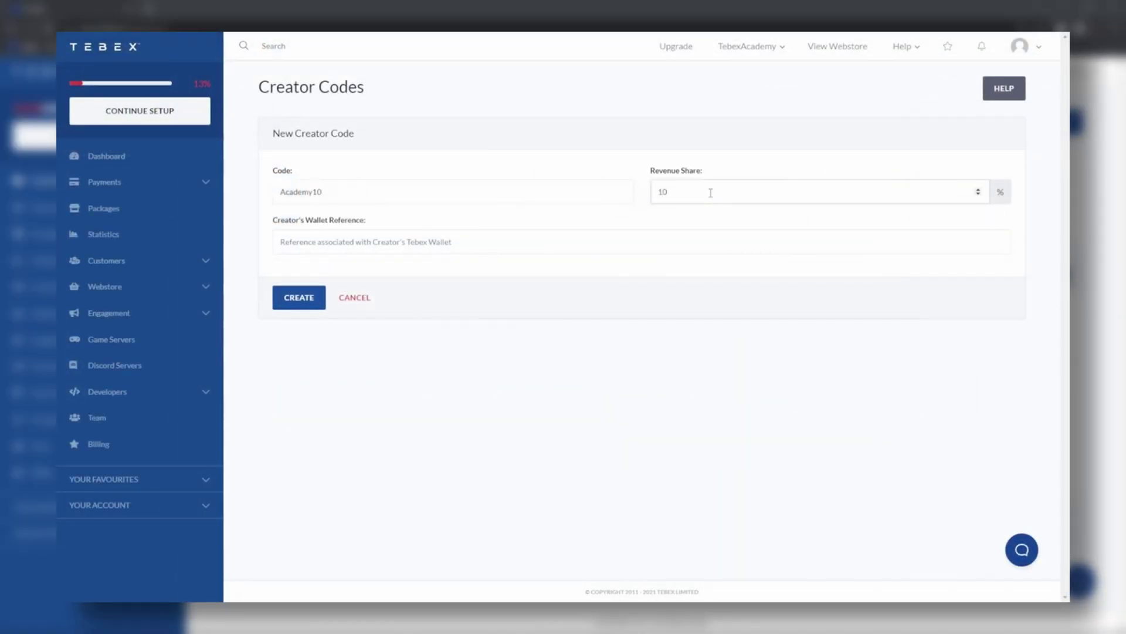
Enter a creator code under Support A Creator and confirm it for the store purchase
click(352, 241)
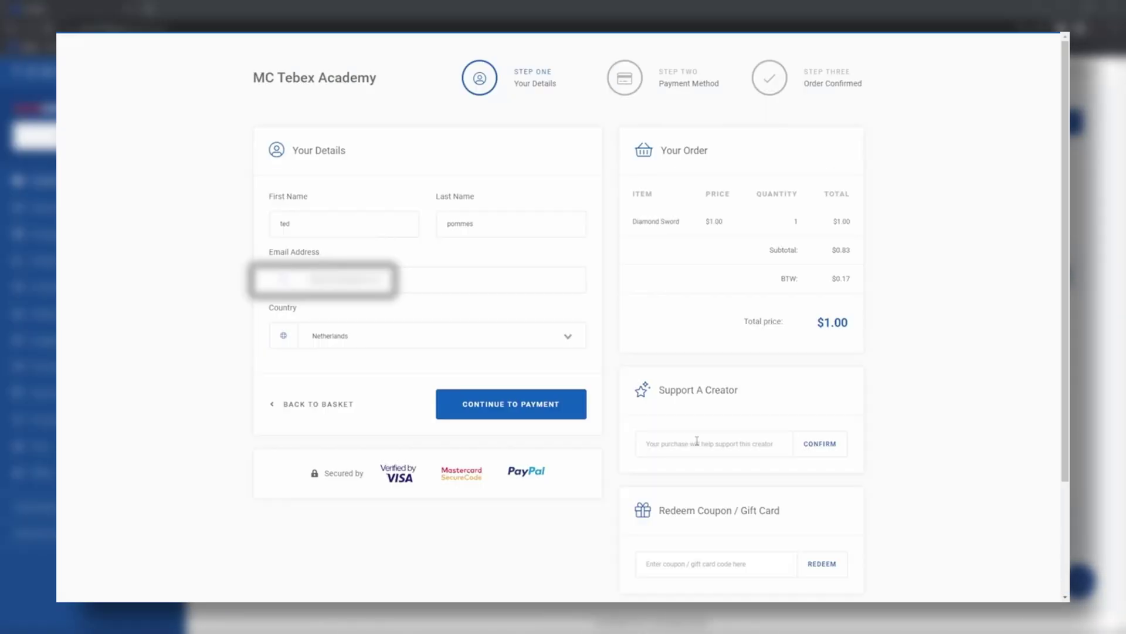
click(821, 443)
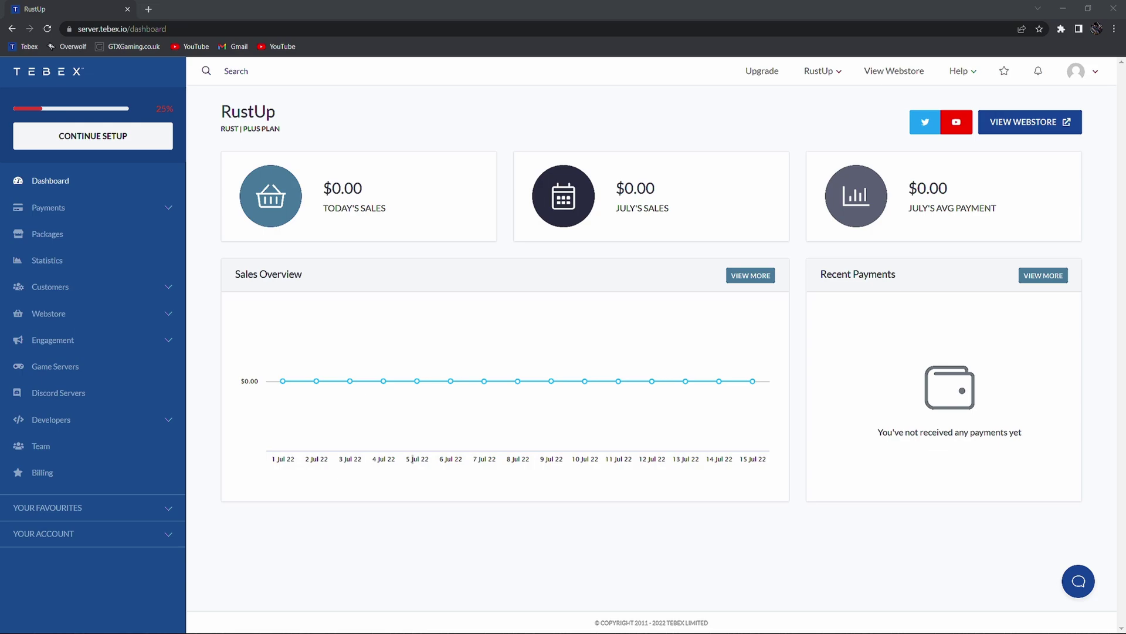
Under Engagement > Referral Links, create the referral link 'Ted' with URL TedFromTebex
click(53, 340)
click(37, 544)
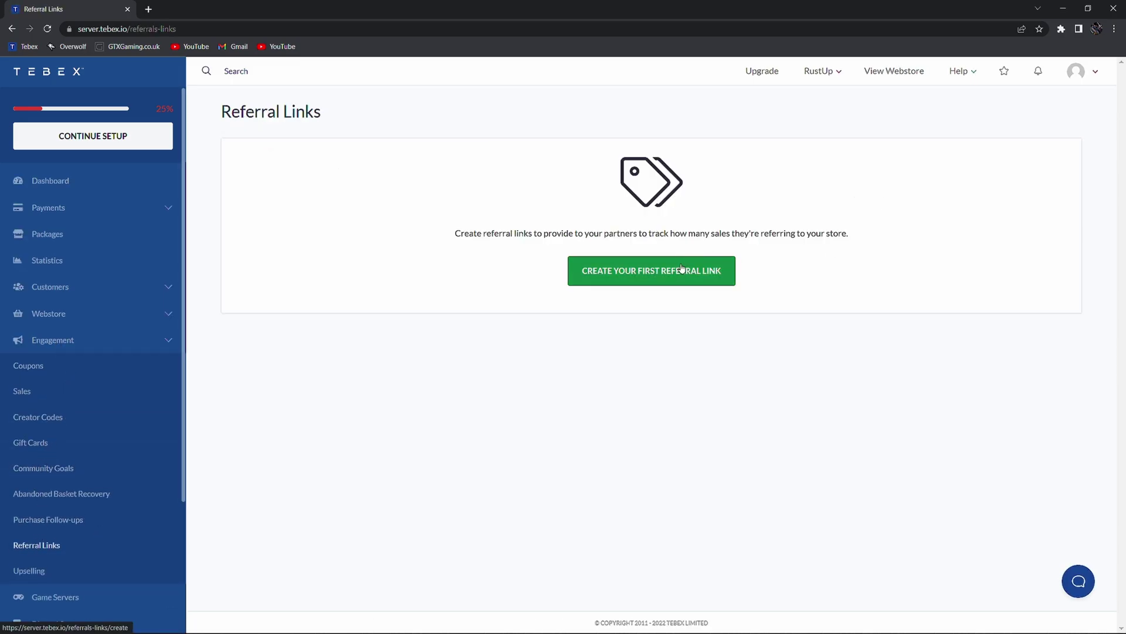
click(682, 279)
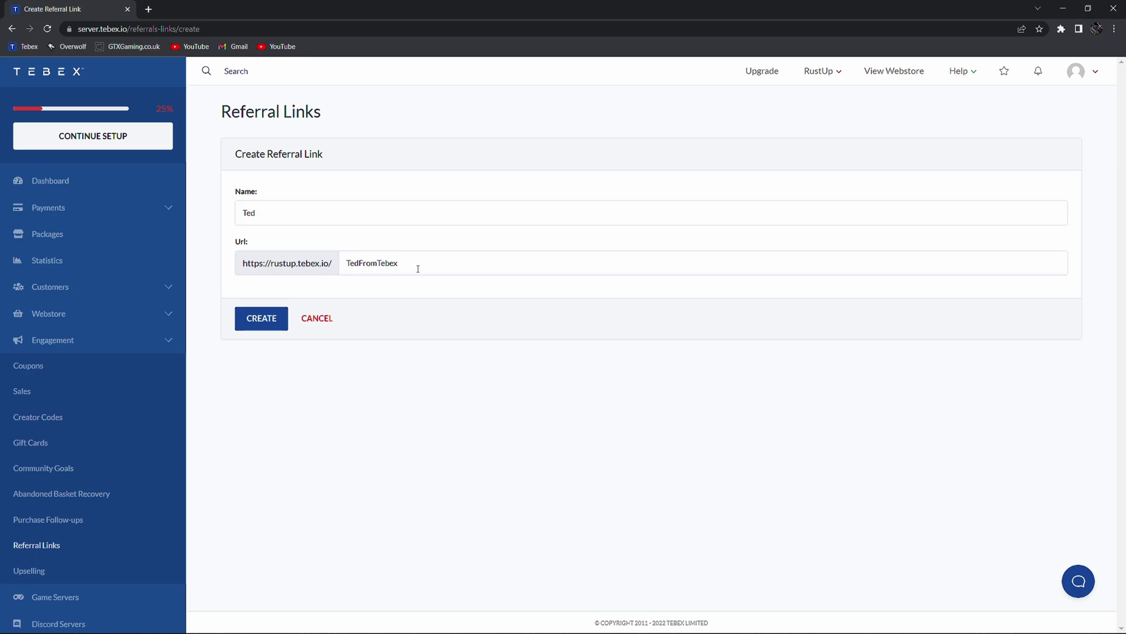
click(280, 325)
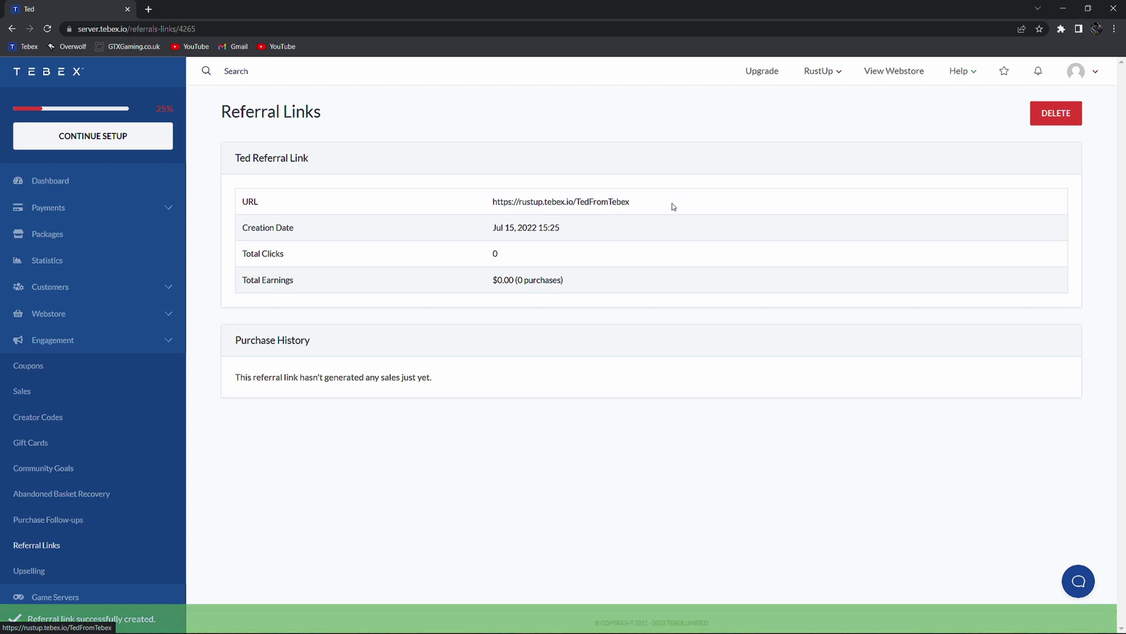
drag(633, 201, 484, 202)
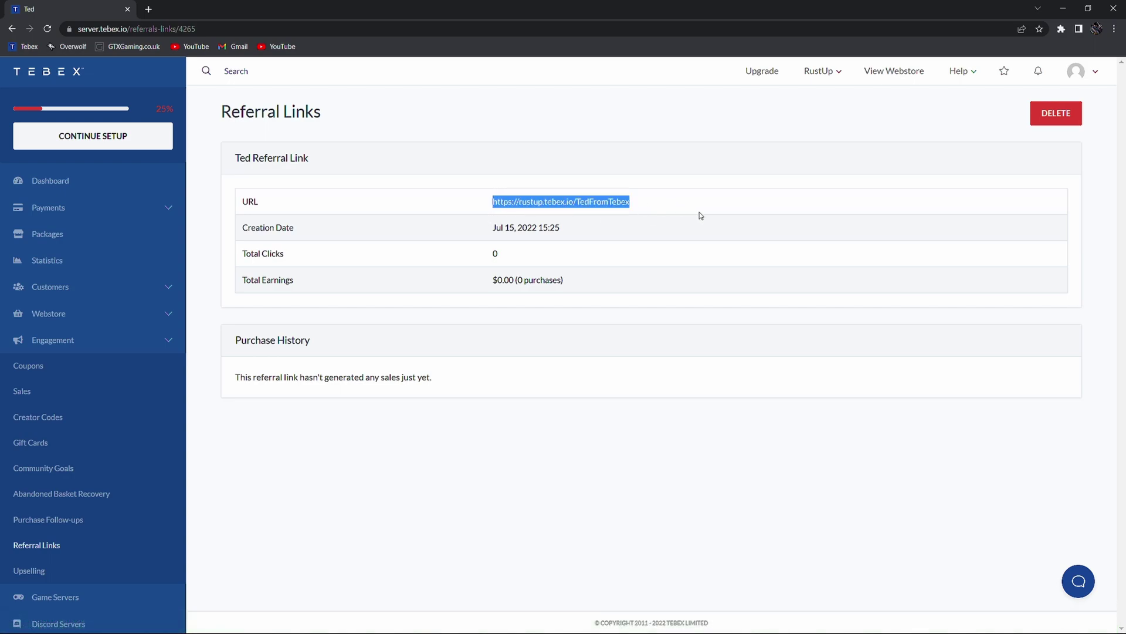
mouse_move(563, 231)
mouse_down()
mouse_move(489, 231)
mouse_move(467, 254)
mouse_up()
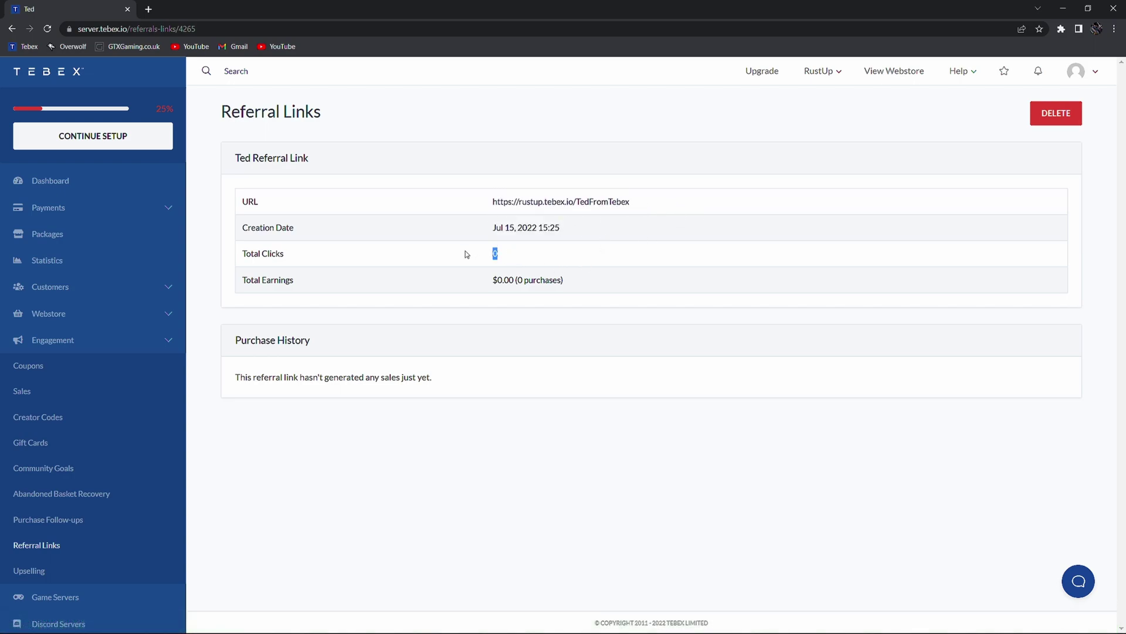
triple_click(579, 280)
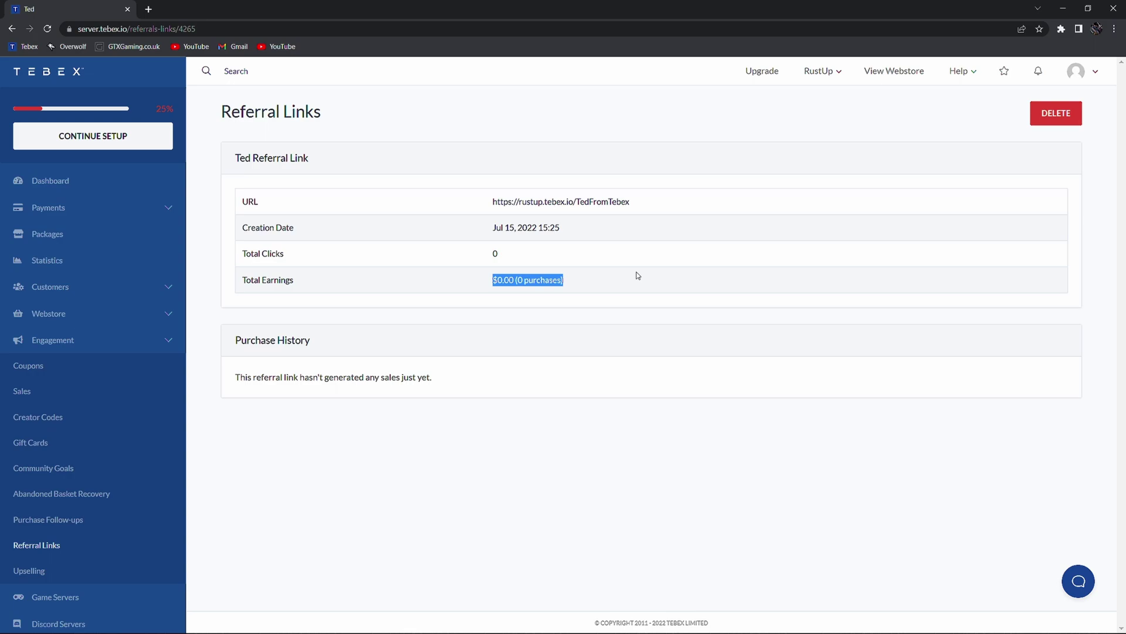
drag(234, 335, 506, 377)
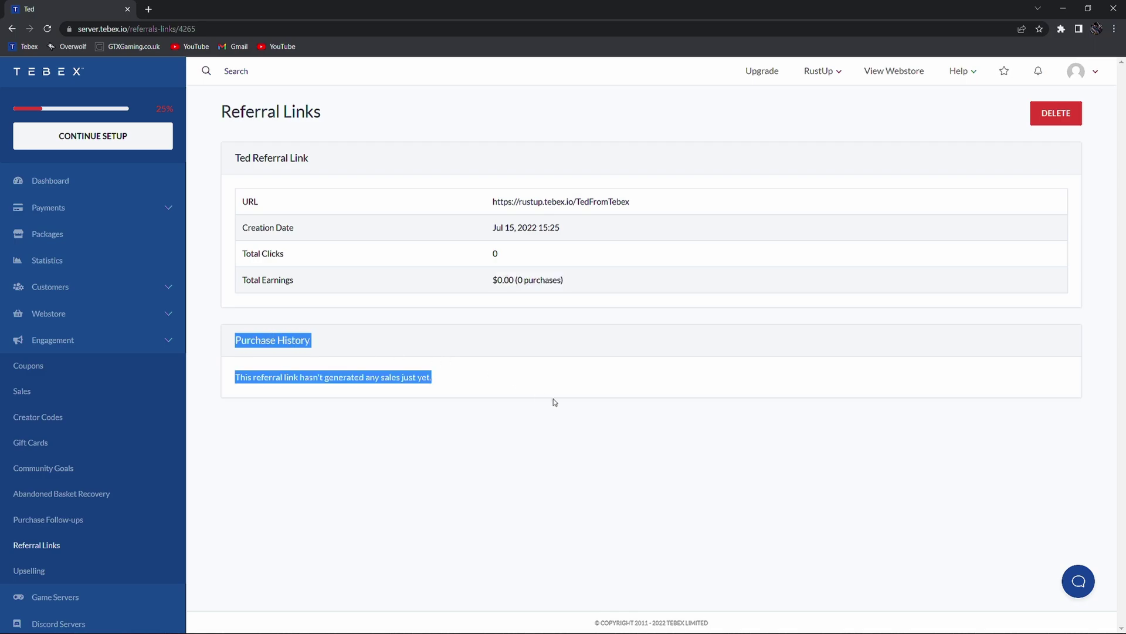
click(547, 416)
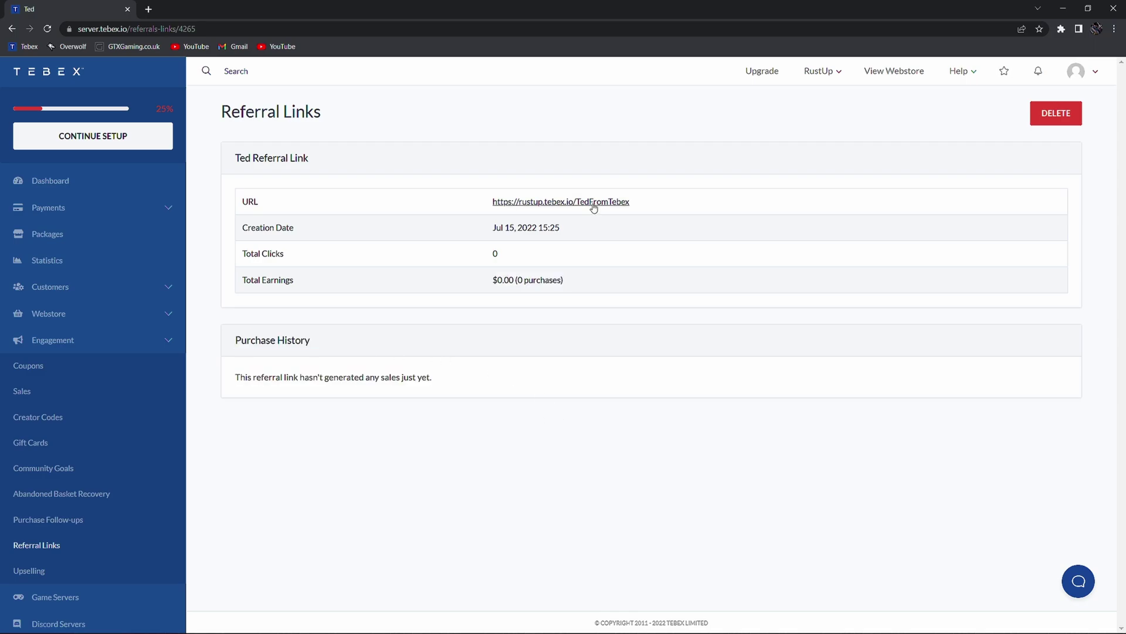
Follow the Ted link, confirm its Total Clicks reads 1, and return to the RustUp store
click(591, 202)
click(53, 8)
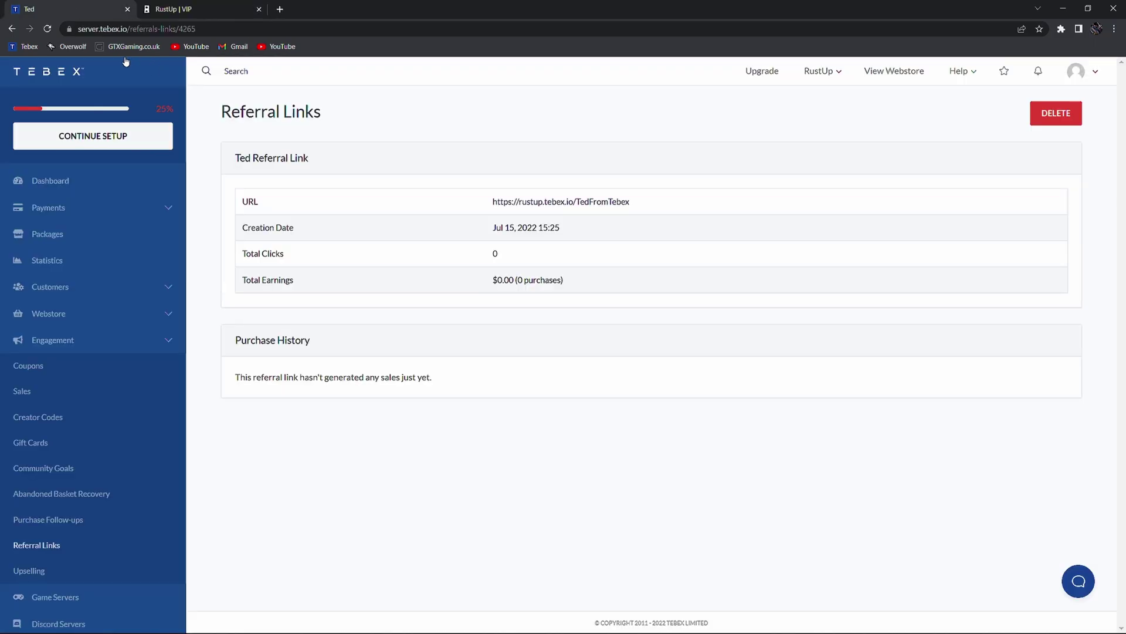
click(47, 29)
double_click(494, 253)
click(518, 433)
click(177, 9)
Check out the VIP 1 package for free with buyer details, then return to the Ted link
click(621, 287)
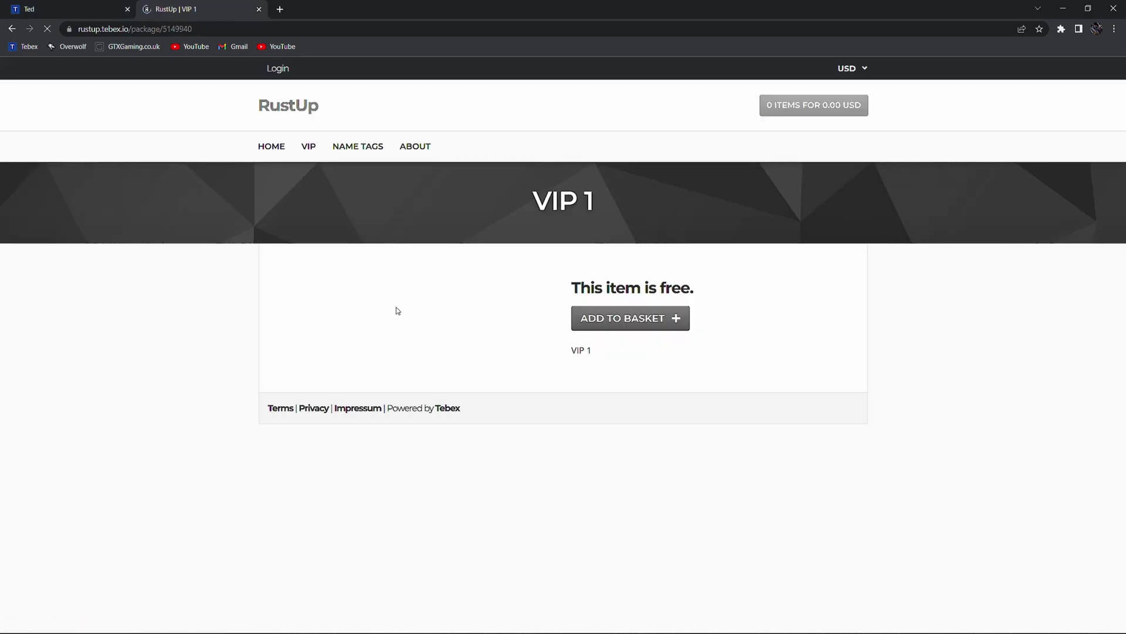
click(631, 318)
click(590, 510)
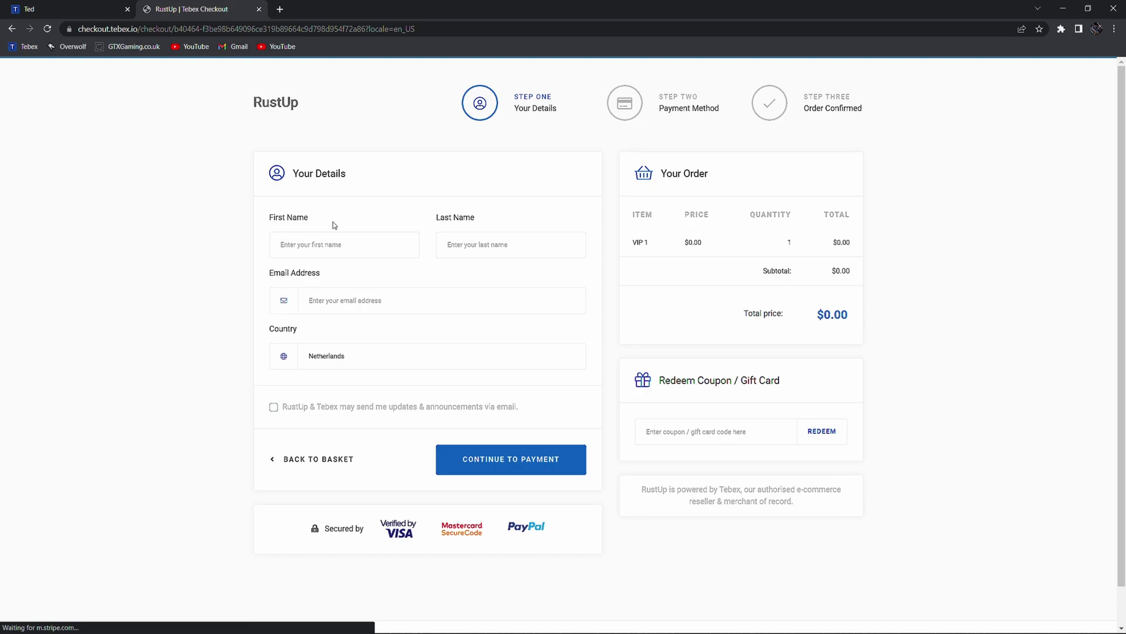
click(322, 247)
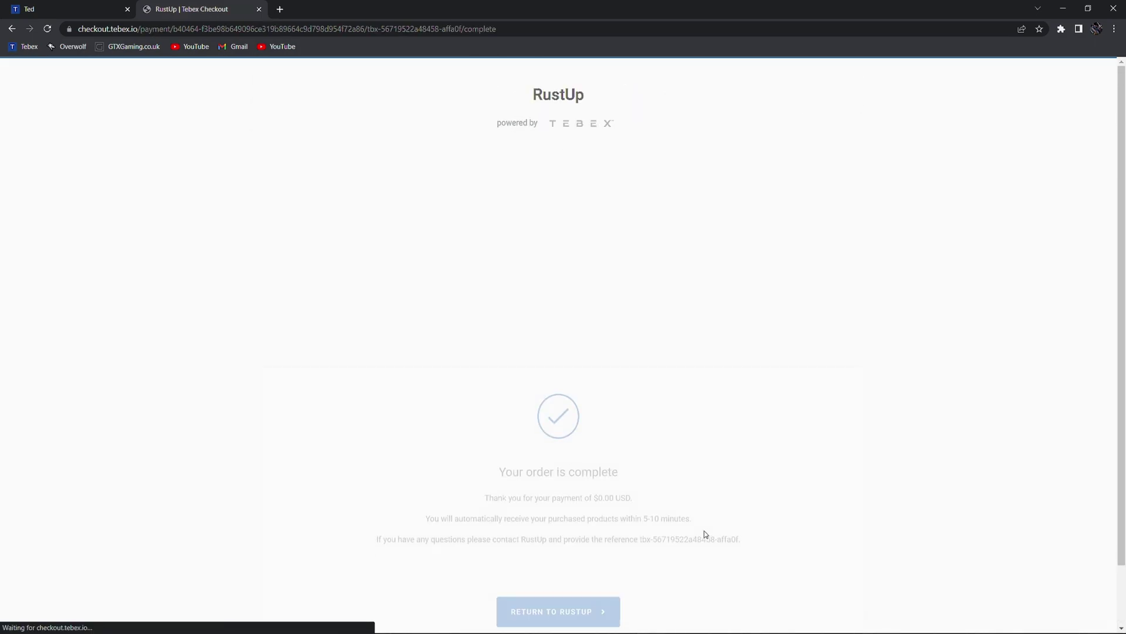
click(29, 8)
Open the $0.00 VIP 1 purchase by Lyrebird from Ted's Purchase History
drag(231, 343, 469, 367)
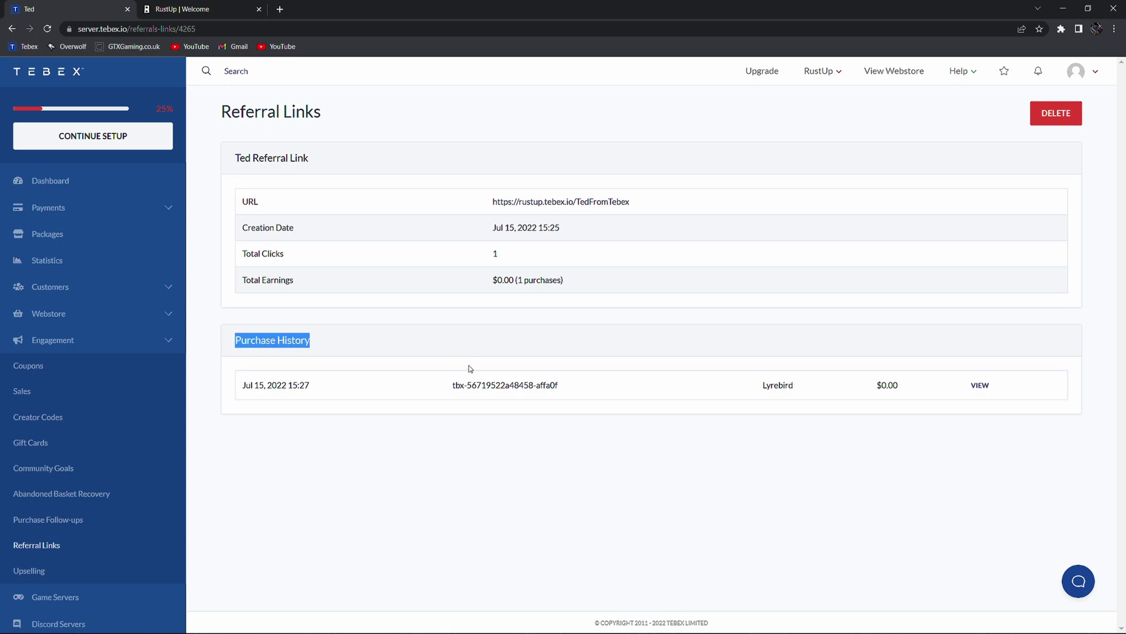
click(449, 523)
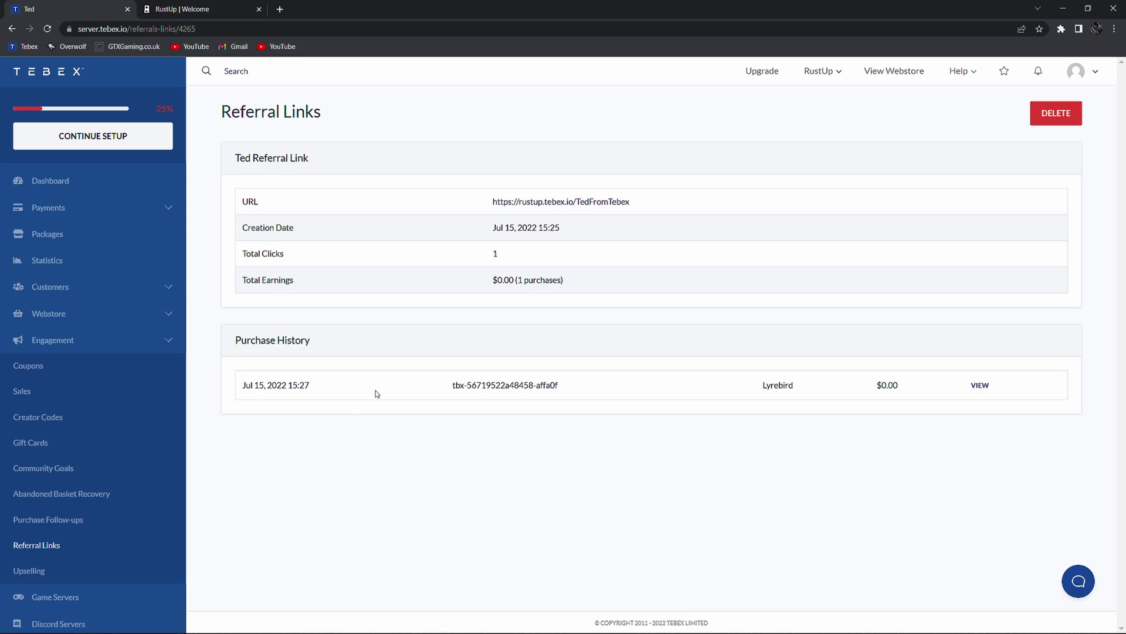
triple_click(550, 385)
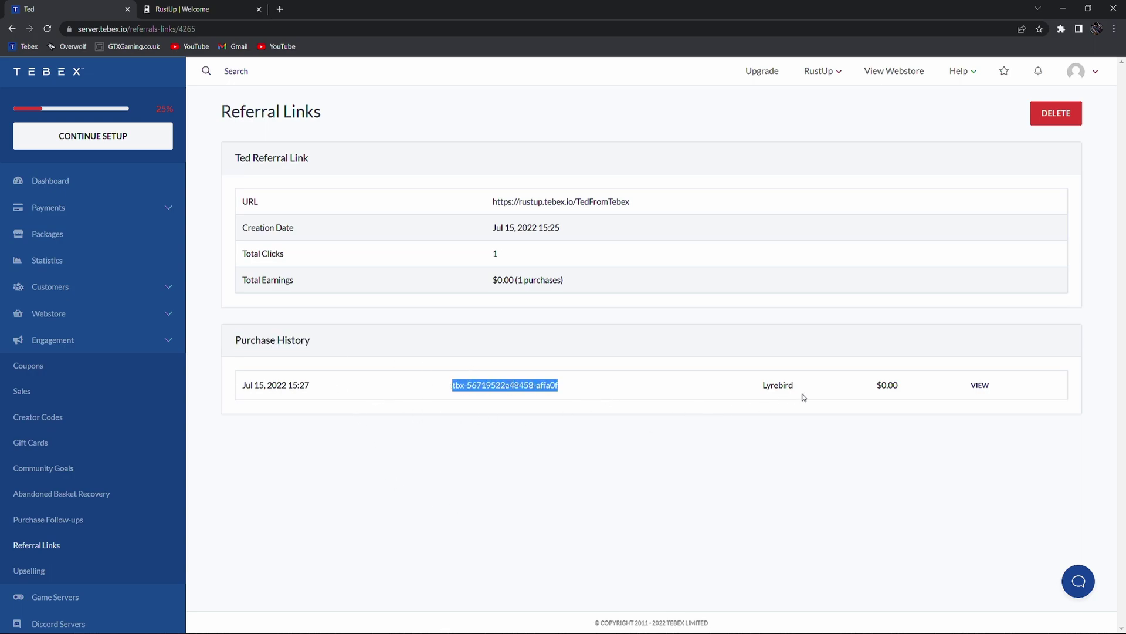
double_click(778, 385)
double_click(887, 385)
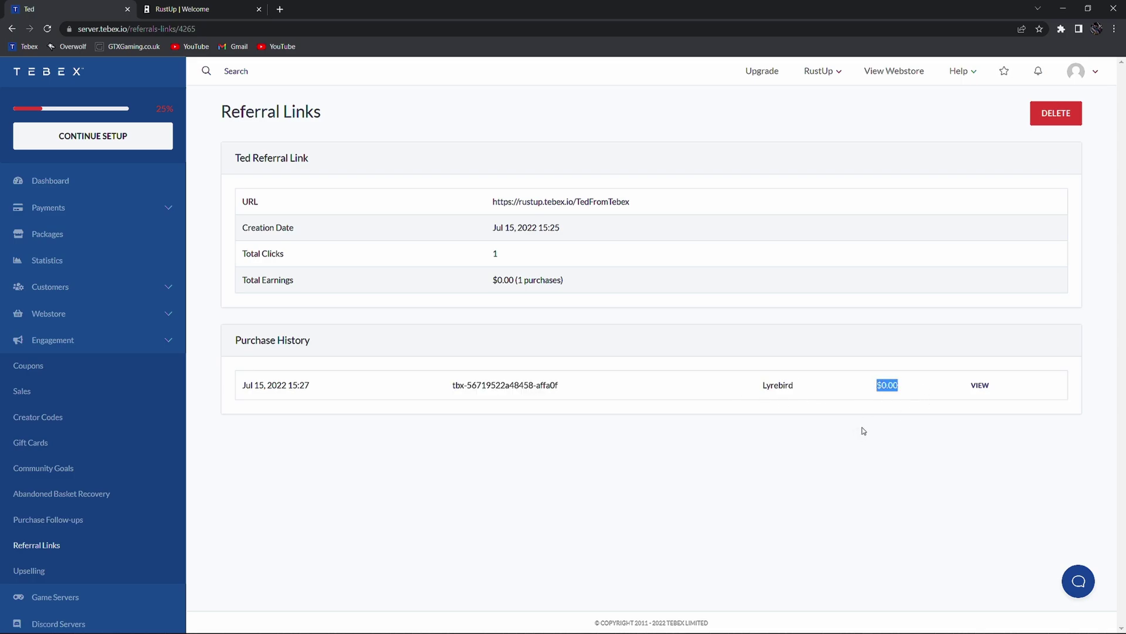
click(981, 384)
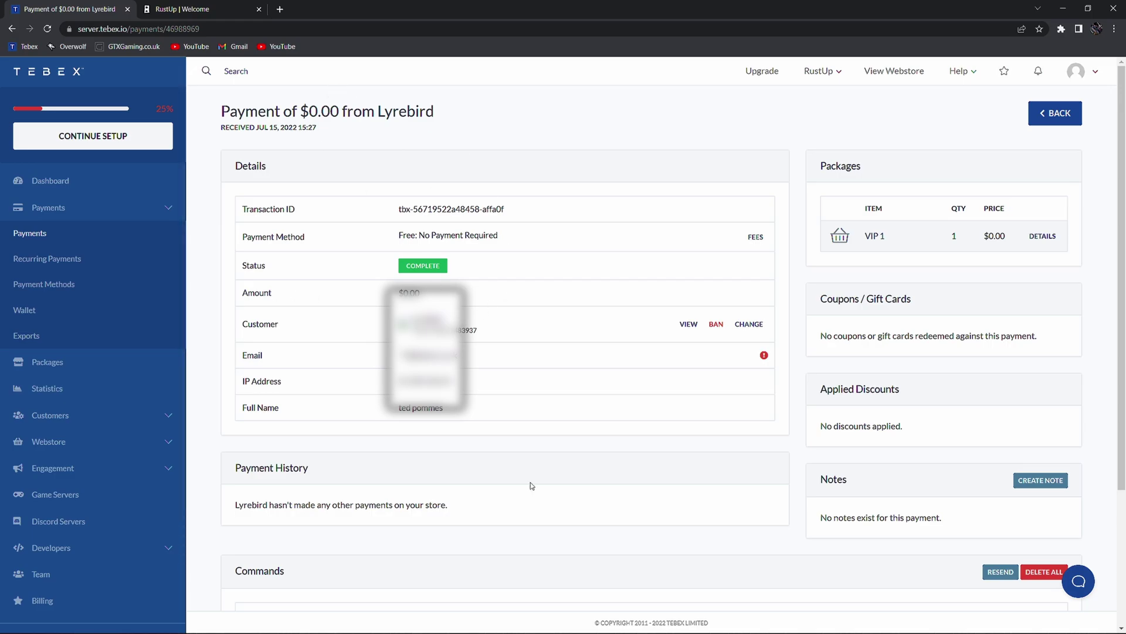
scroll(530, 482, down, 1)
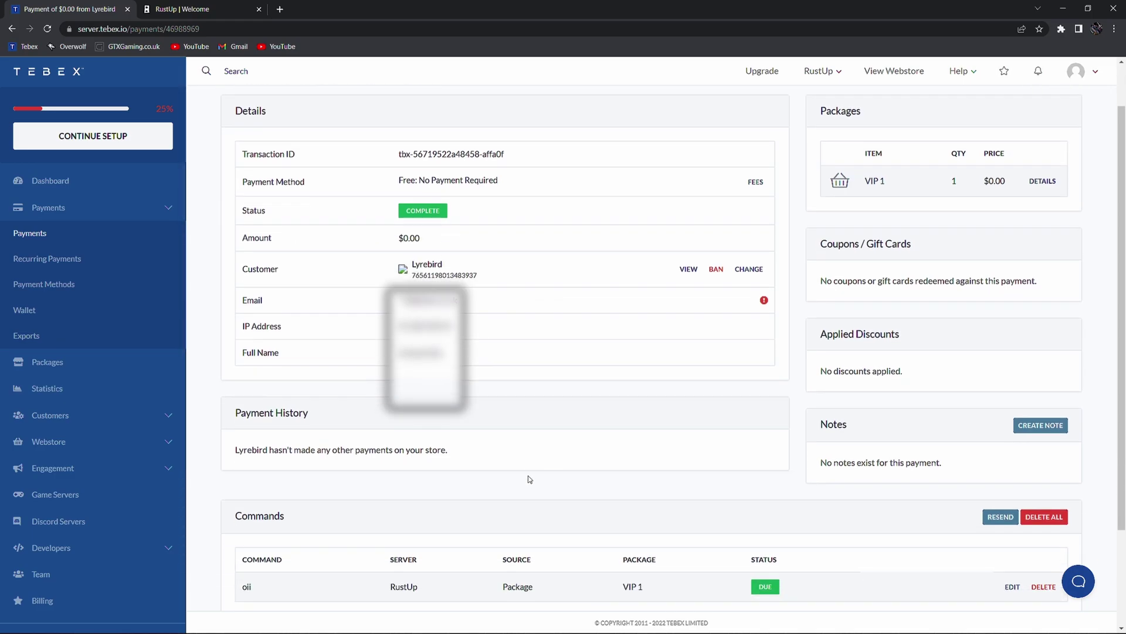
scroll(529, 479, up, 1)
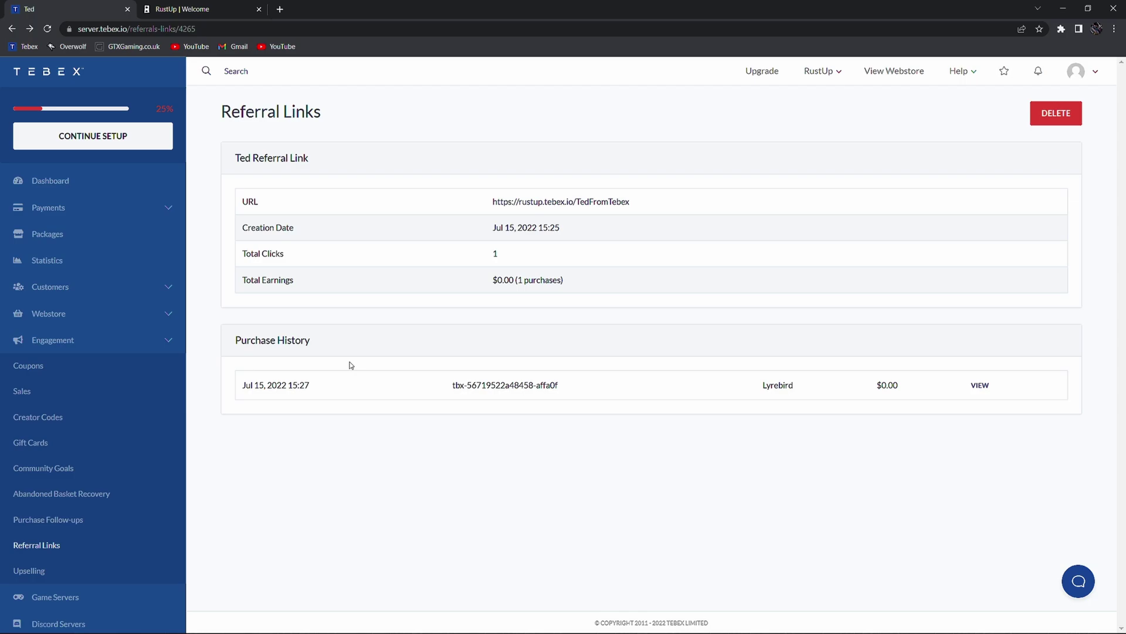
Reopen the Ted link's details from the Referral Links list, then go to Statistics
click(53, 343)
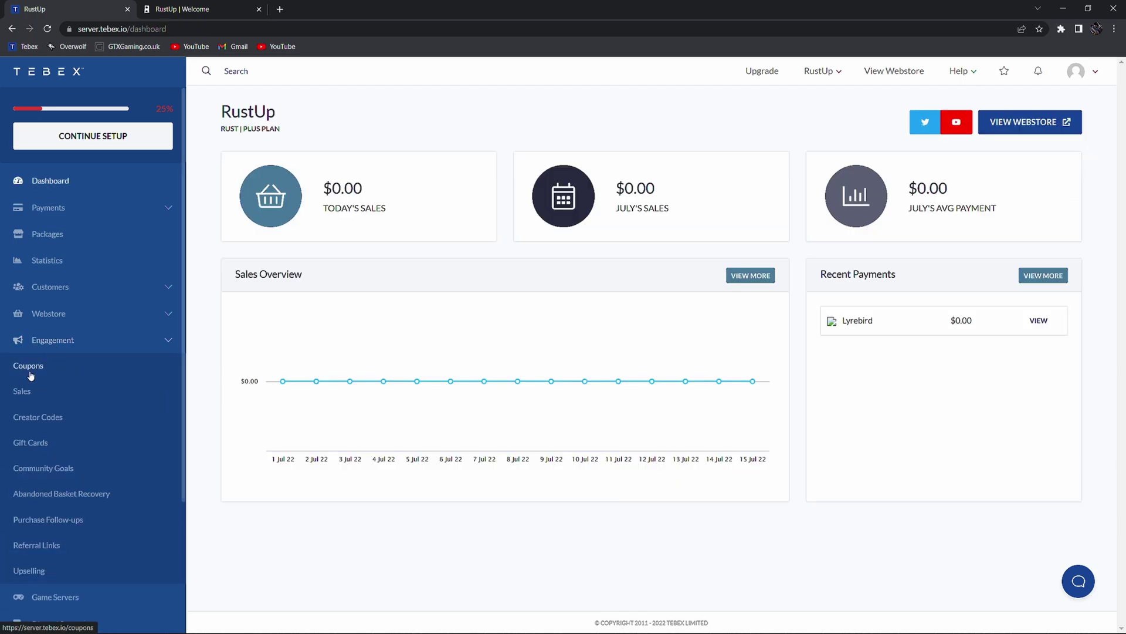
click(34, 547)
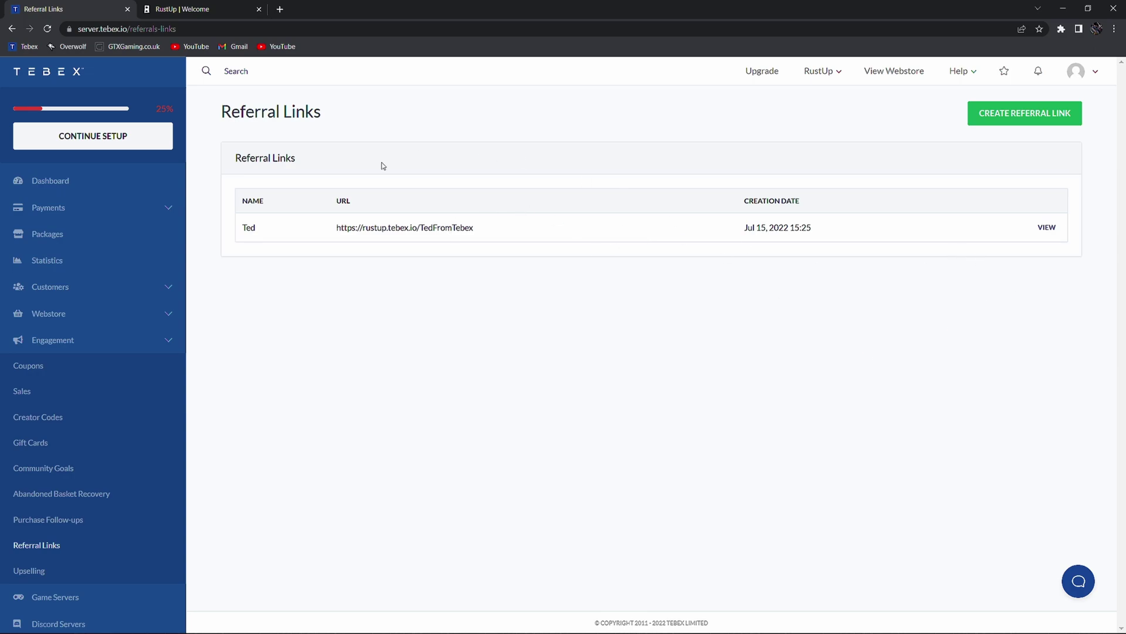
drag(480, 227, 335, 227)
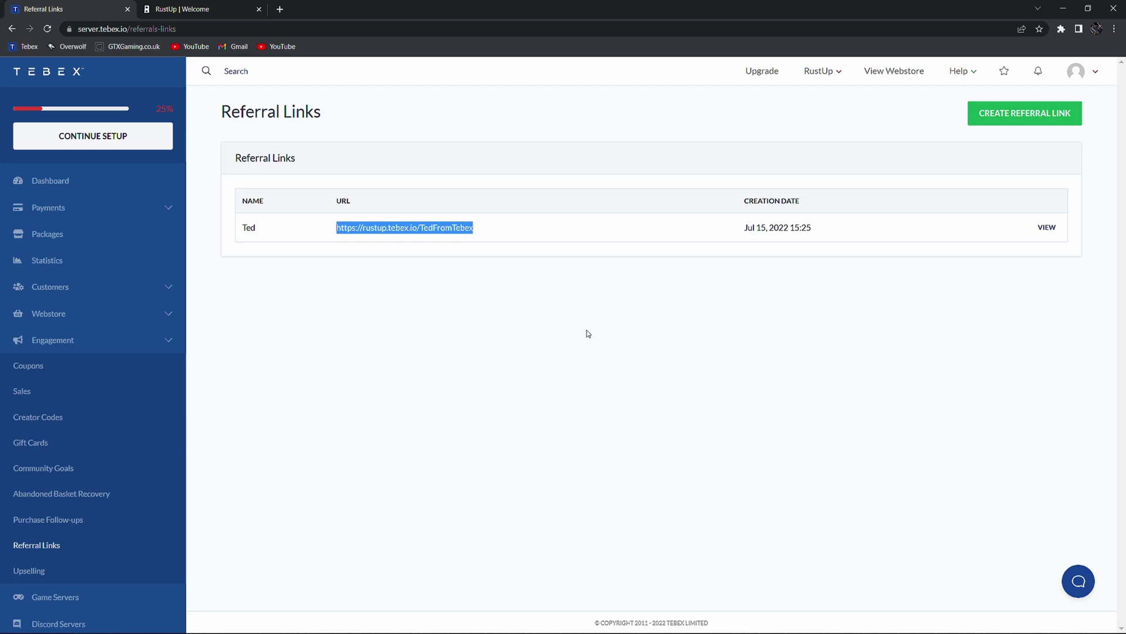
click(1047, 227)
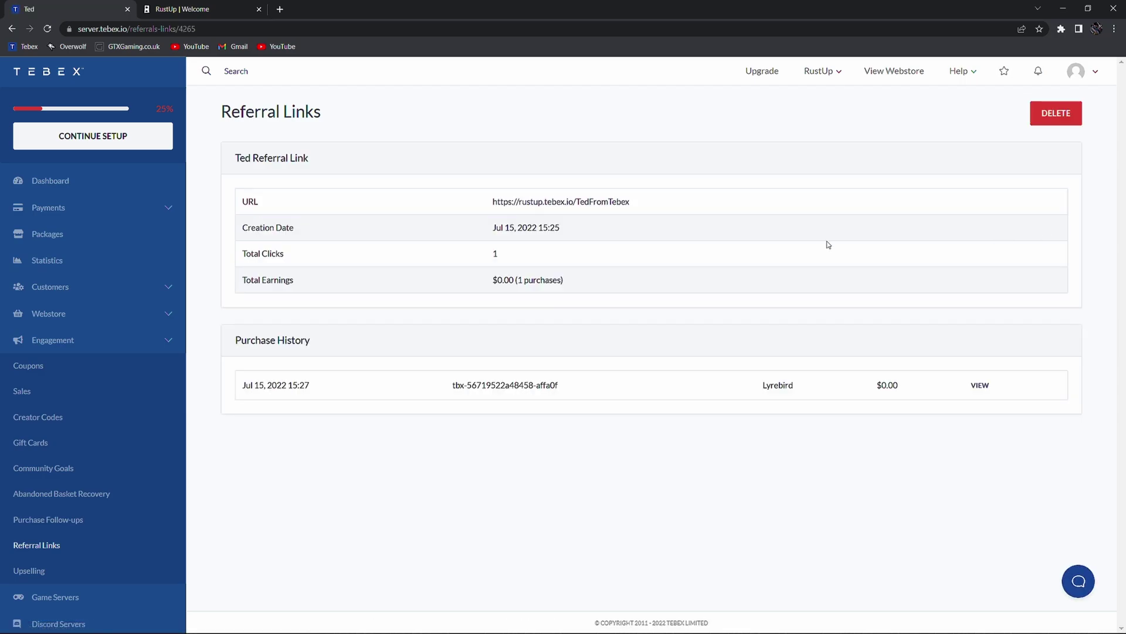
click(47, 260)
Switch the Statistics report to Referrals, showing Ted's 1 click, 1 purchase and 100% conversion
click(1023, 118)
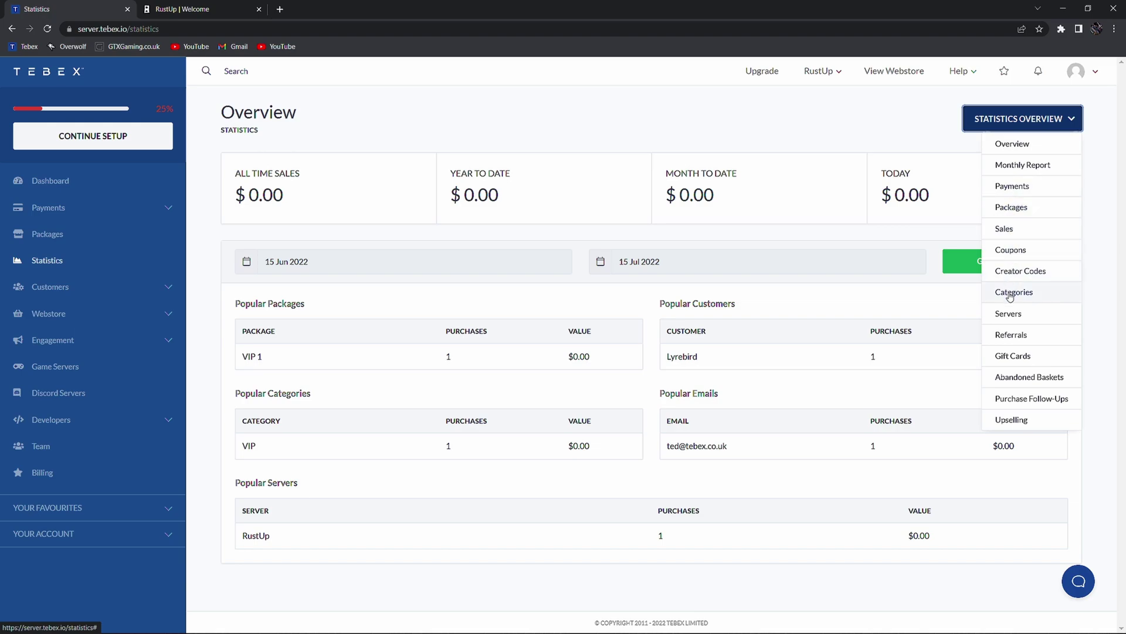
click(1012, 335)
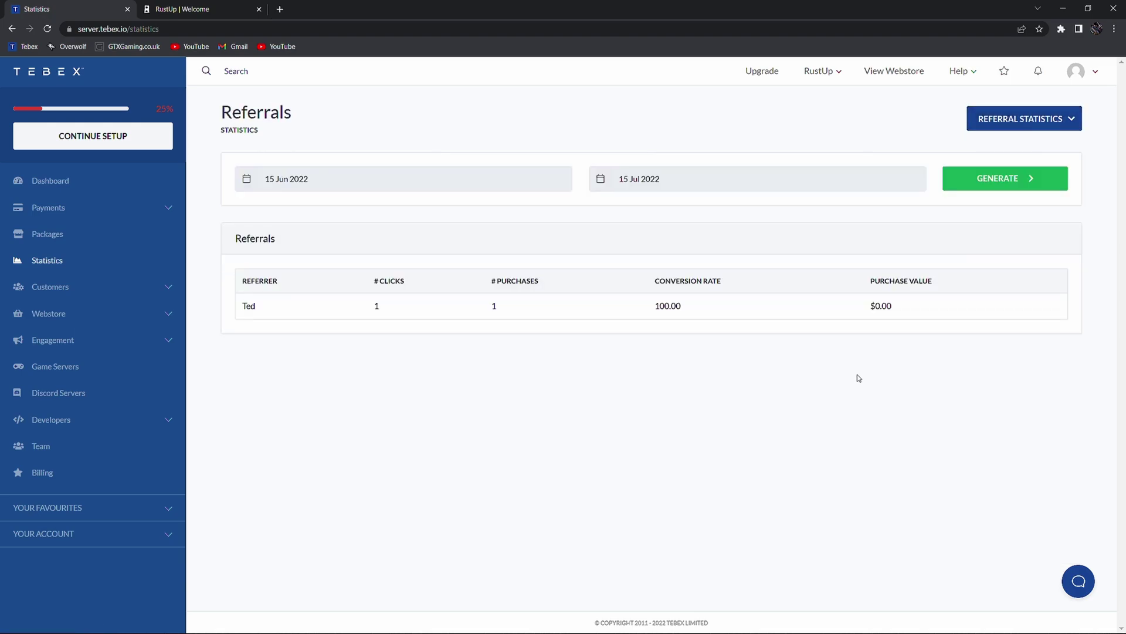
click(435, 184)
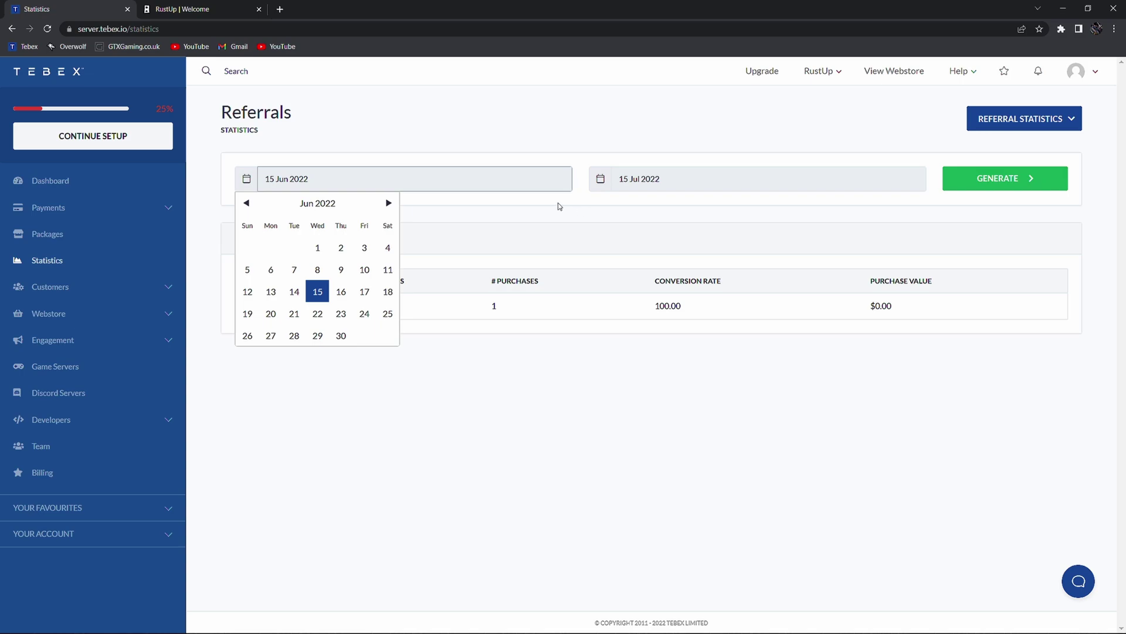
click(576, 207)
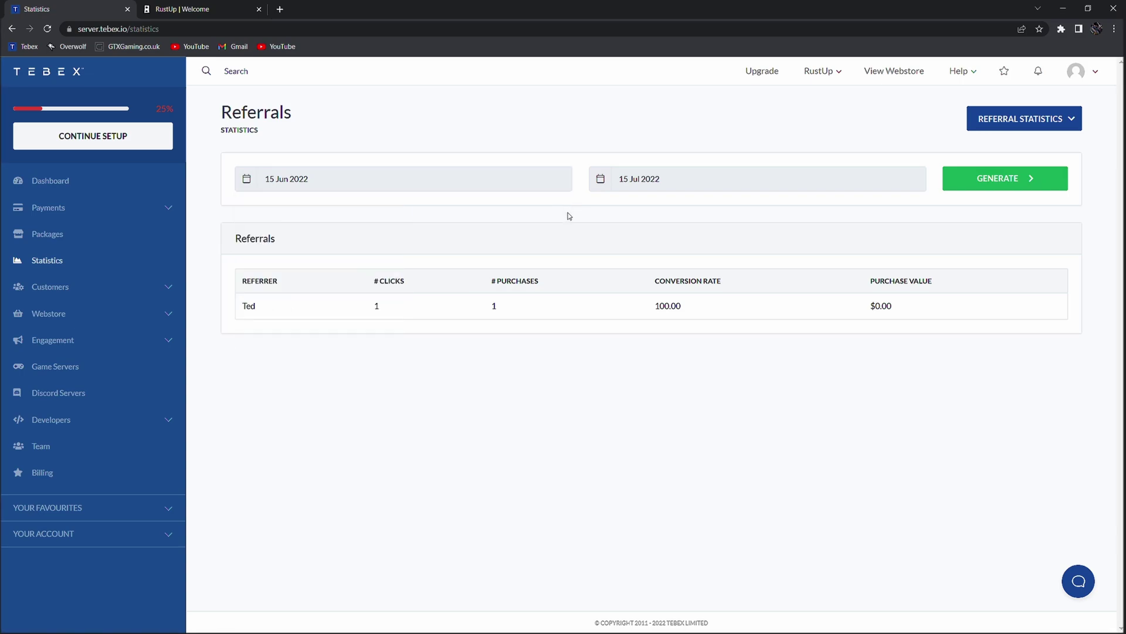